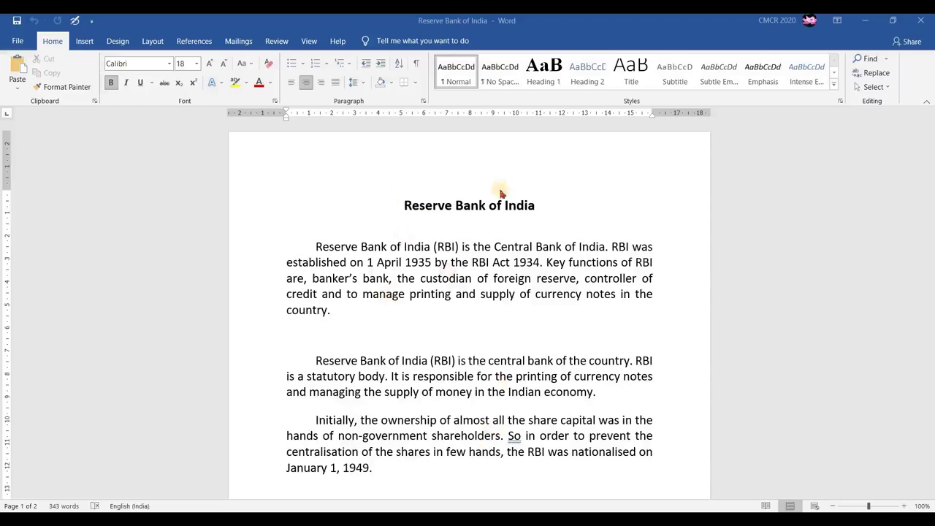
Select the first two RBI paragraphs and run Translate Selection, which renders them in Marathi
{"action": "scroll", "coordinate": [519, 241], "scroll_direction": "down", "scroll_amount": 10}
{"action": "scroll", "coordinate": [521, 246], "scroll_direction": "down", "scroll_amount": 5}
{"action": "scroll", "coordinate": [520, 247], "scroll_direction": "up", "scroll_amount": 12}
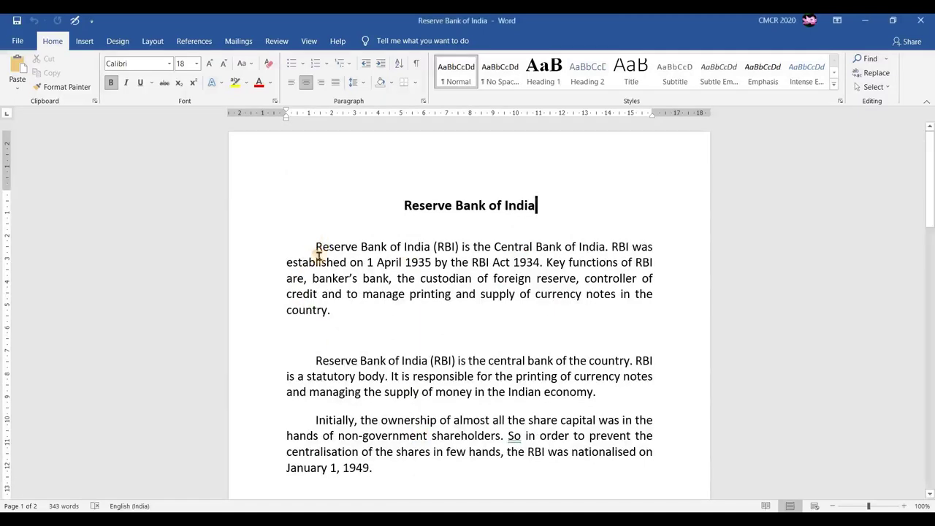
{"action": "left_click_drag", "start_coordinate": [316, 247], "coordinate": [595, 398]}
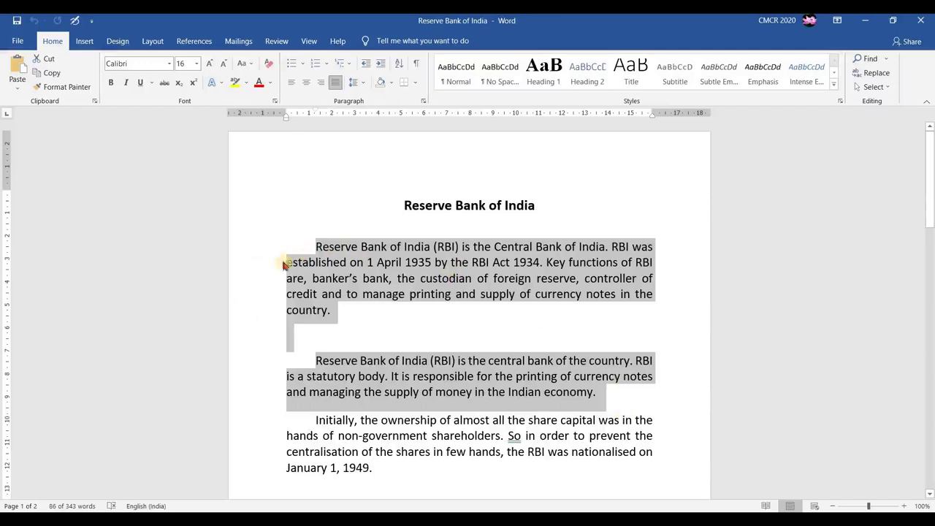
{"action": "left_click", "coordinate": [274, 44]}
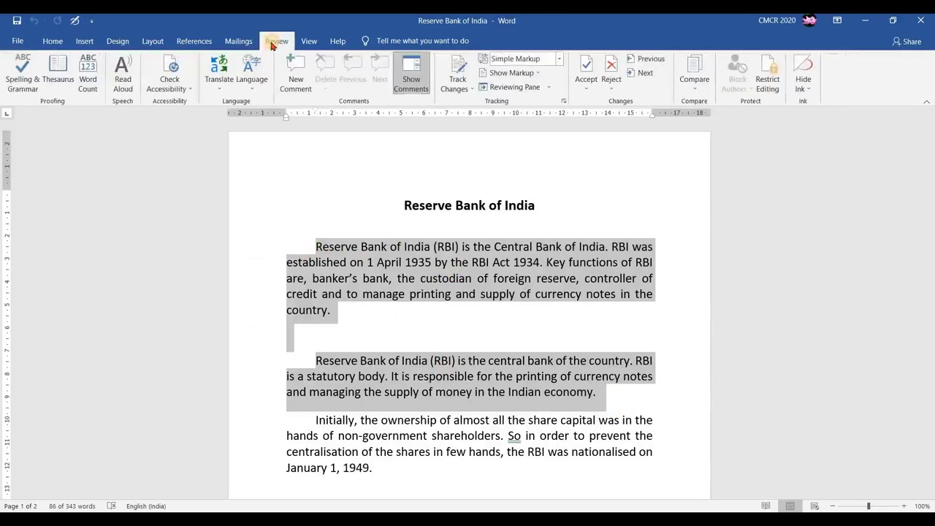
{"action": "left_click", "coordinate": [219, 91]}
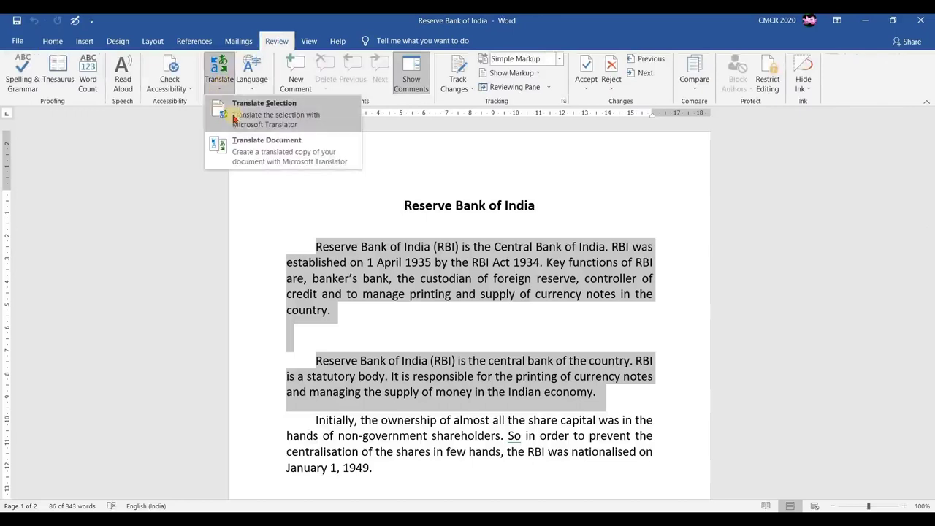
{"action": "left_click", "coordinate": [234, 118]}
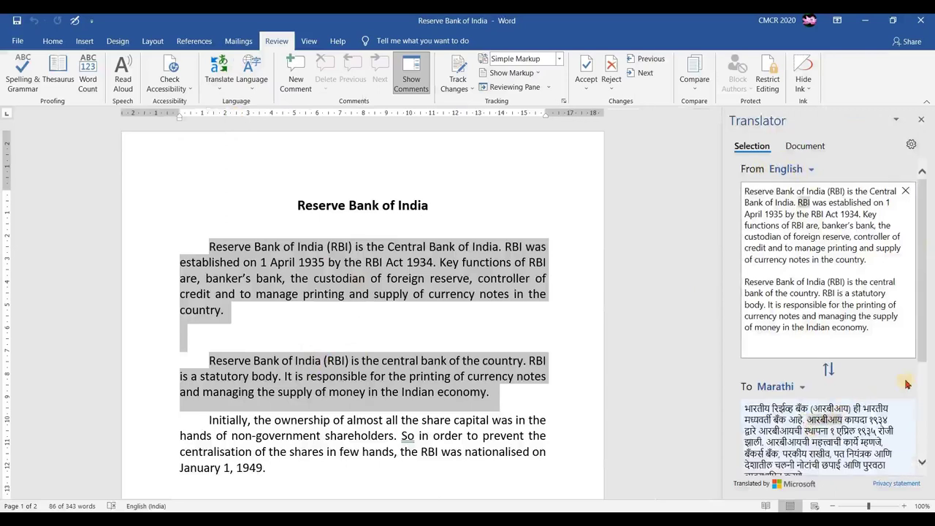
Change the Translator pane's target language from Marathi to Malayalam
{"action": "scroll", "coordinate": [925, 369], "scroll_direction": "down", "scroll_amount": 3}
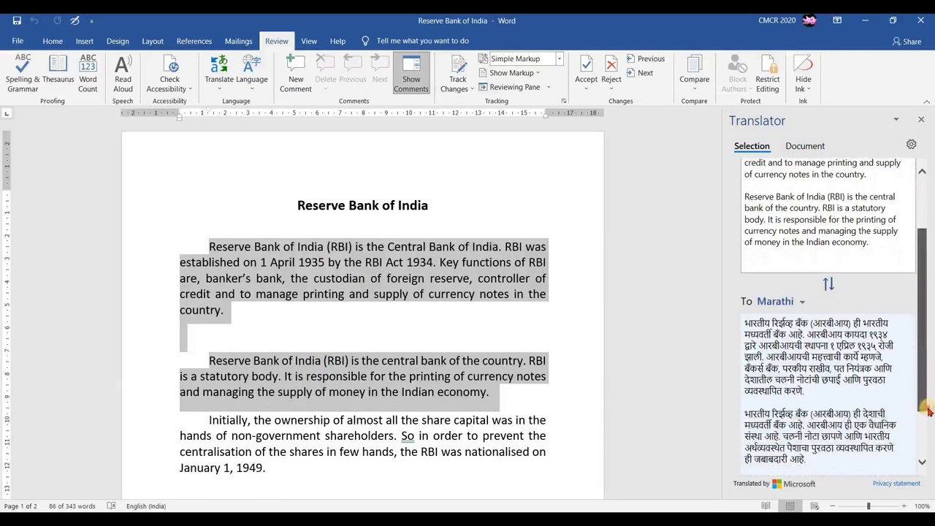
{"action": "left_click", "coordinate": [801, 307]}
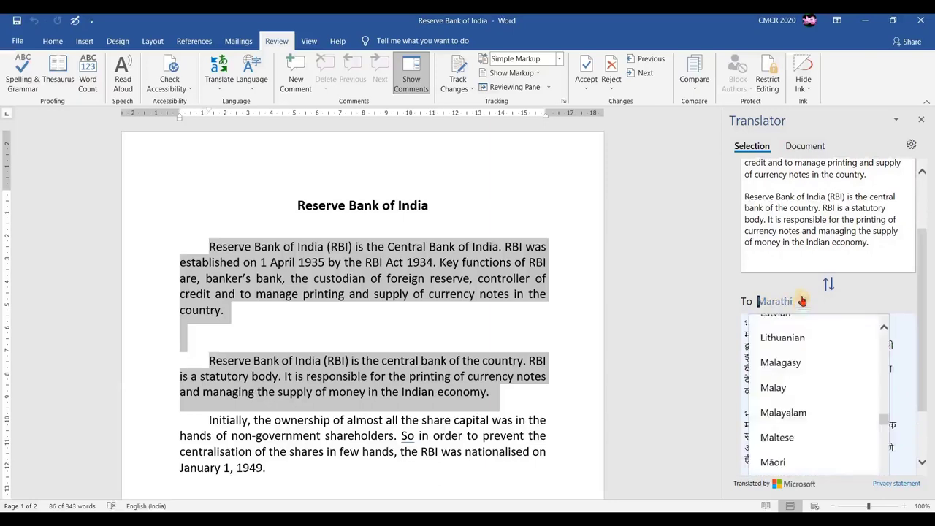
{"action": "left_click", "coordinate": [804, 411]}
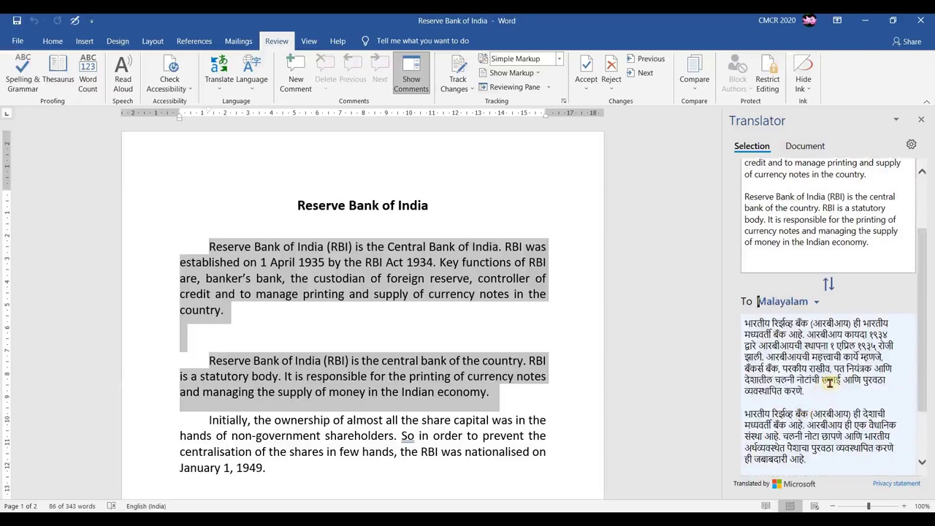
{"action": "scroll", "coordinate": [856, 359], "scroll_direction": "down", "scroll_amount": 2}
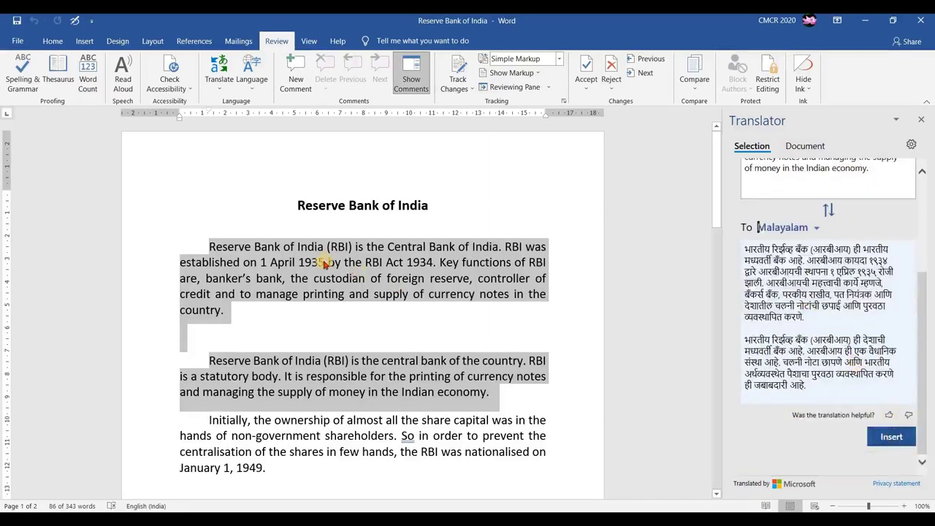
Insert the Malayalam translation over the two English paragraphs, then clear the selection
{"action": "left_click", "coordinate": [889, 439]}
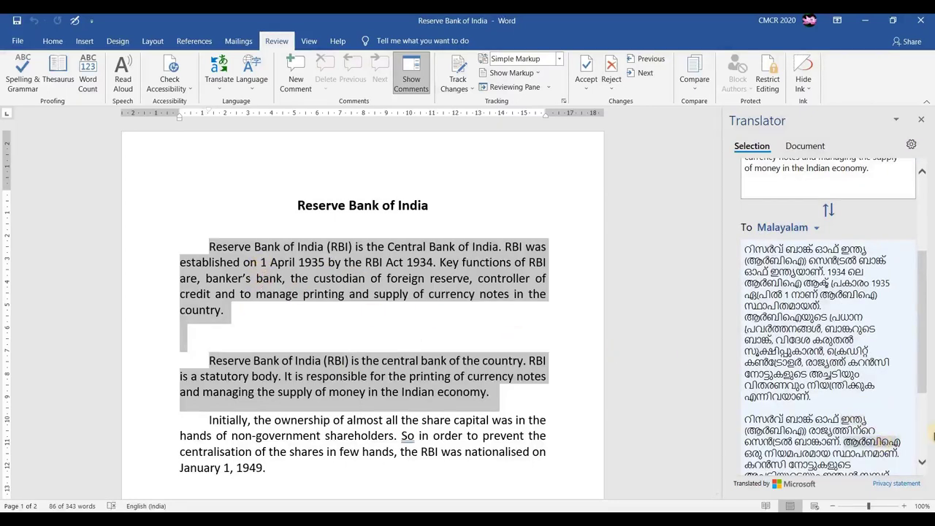
{"action": "scroll", "coordinate": [925, 388], "scroll_direction": "down", "scroll_amount": 4}
{"action": "left_click", "coordinate": [893, 439]}
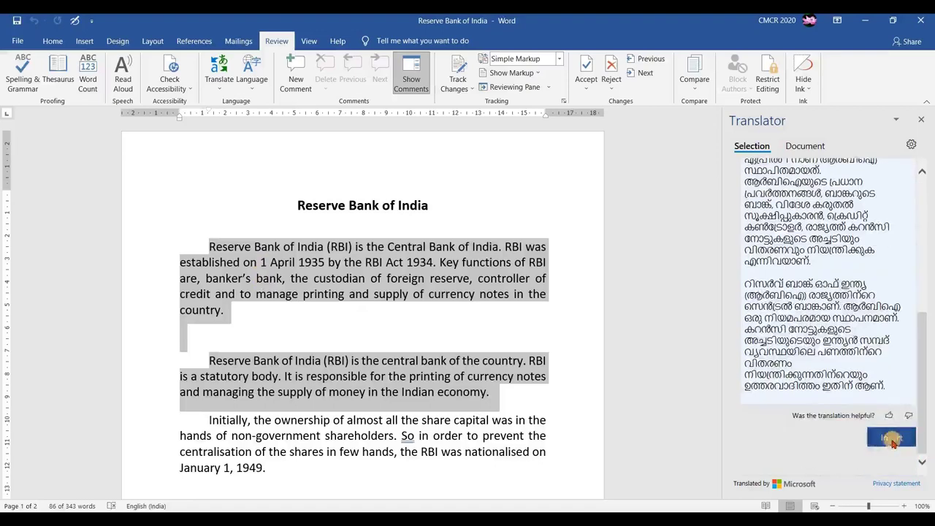
{"action": "left_click", "coordinate": [222, 279]}
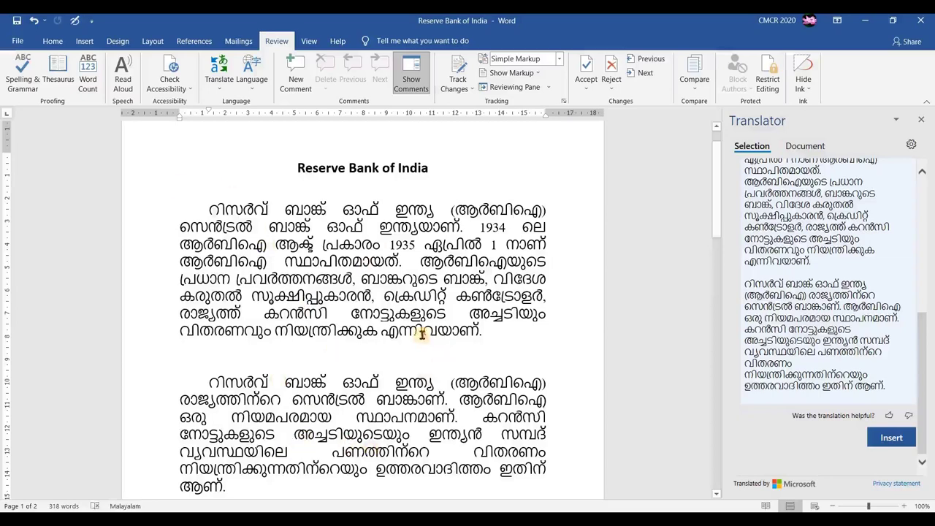
{"action": "scroll", "coordinate": [418, 331], "scroll_direction": "down", "scroll_amount": 3}
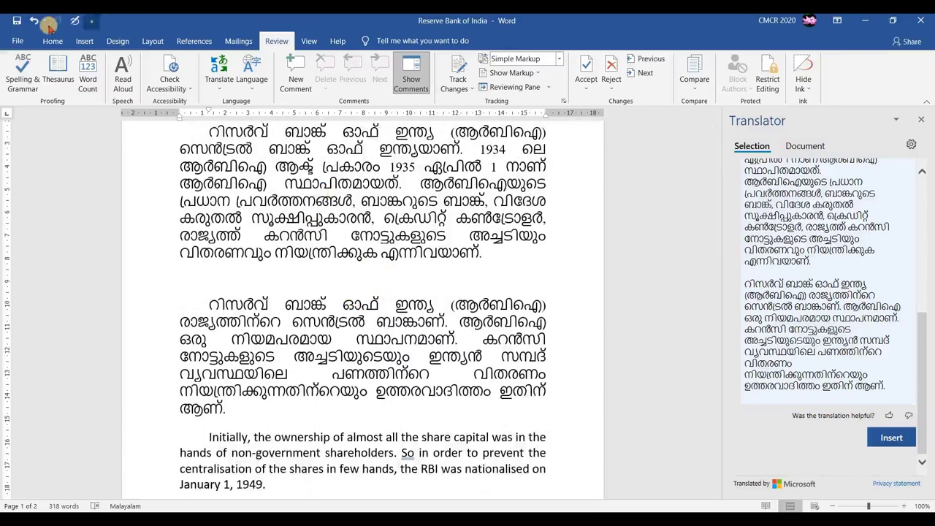
Undo the Malayalam insertion to restore English, and switch the Translator to whole-document mode
{"action": "key", "text": "ctrl+z"}
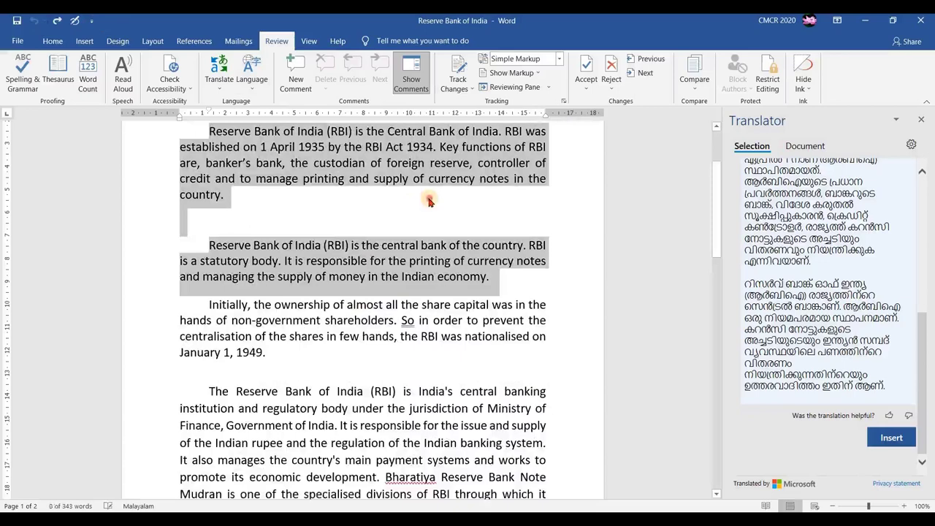
{"action": "left_click", "coordinate": [429, 199]}
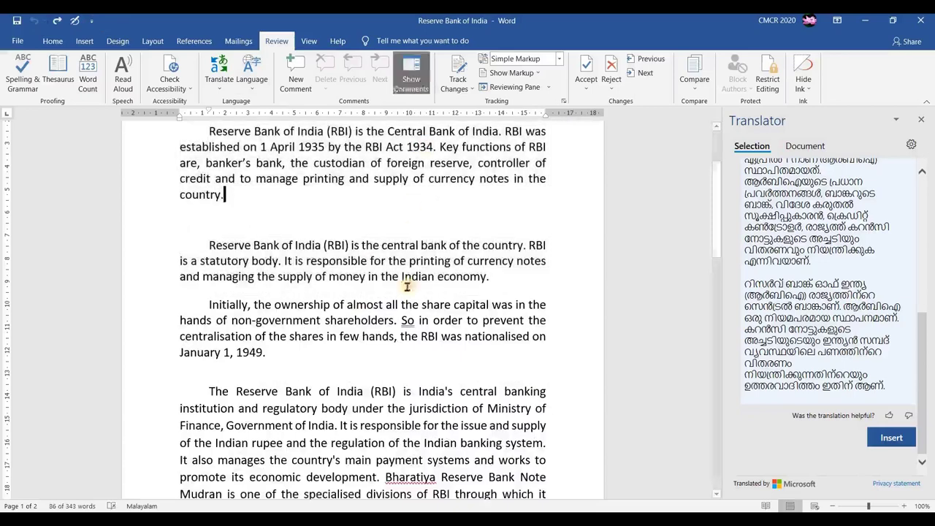
{"action": "left_click", "coordinate": [804, 148]}
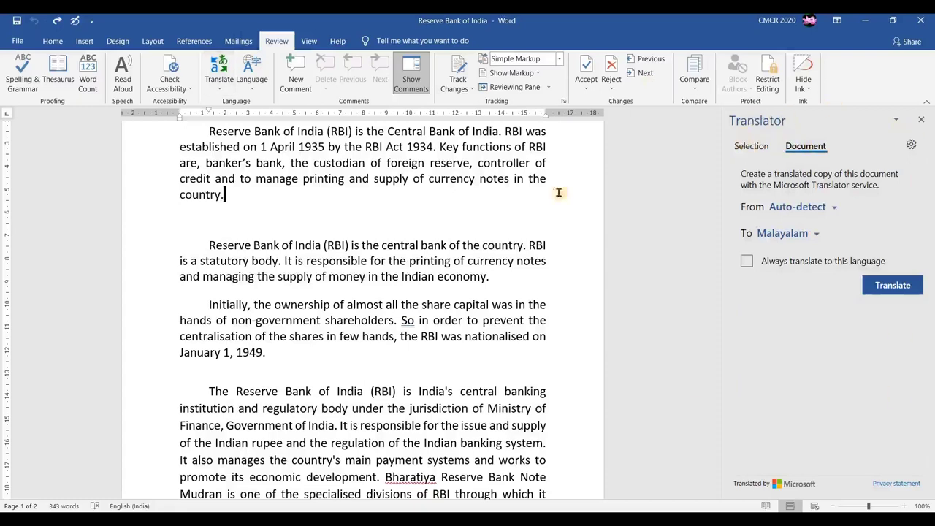
{"action": "left_click", "coordinate": [220, 73]}
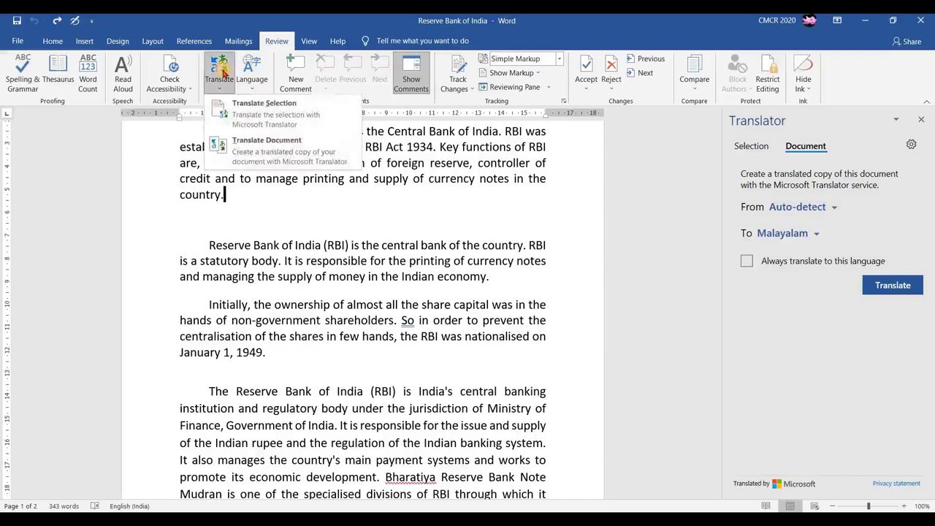
Translate the whole document from Auto-detect into Tamil as a separate copy
{"action": "left_click", "coordinate": [257, 155]}
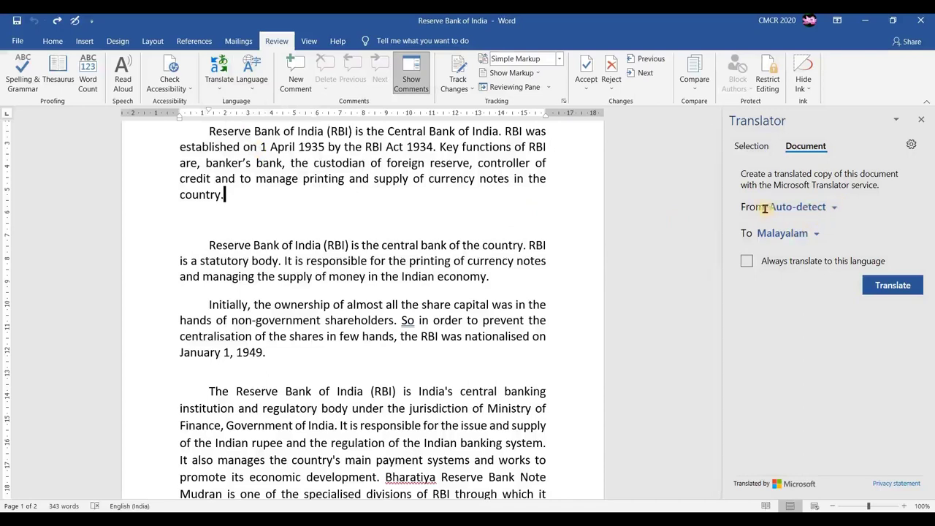
{"action": "left_click", "coordinate": [835, 210]}
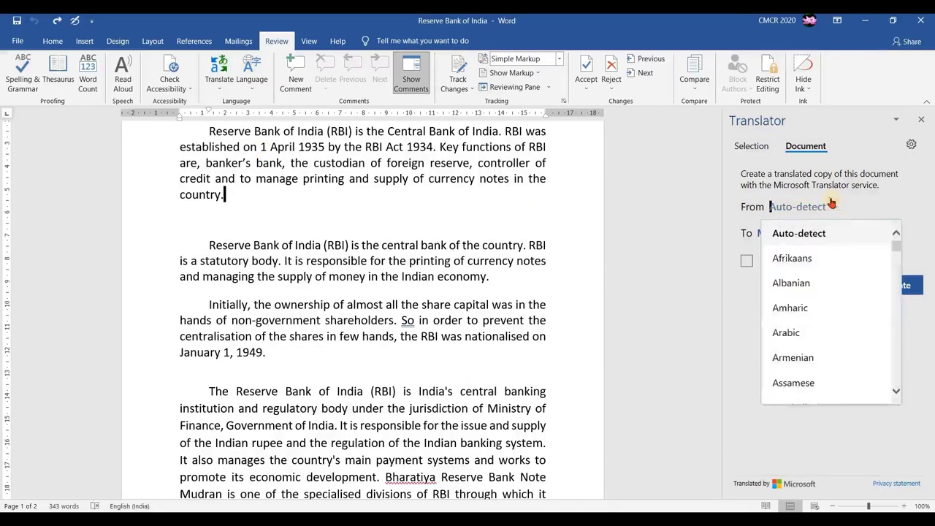
{"action": "scroll", "coordinate": [811, 305], "scroll_direction": "down", "scroll_amount": 2}
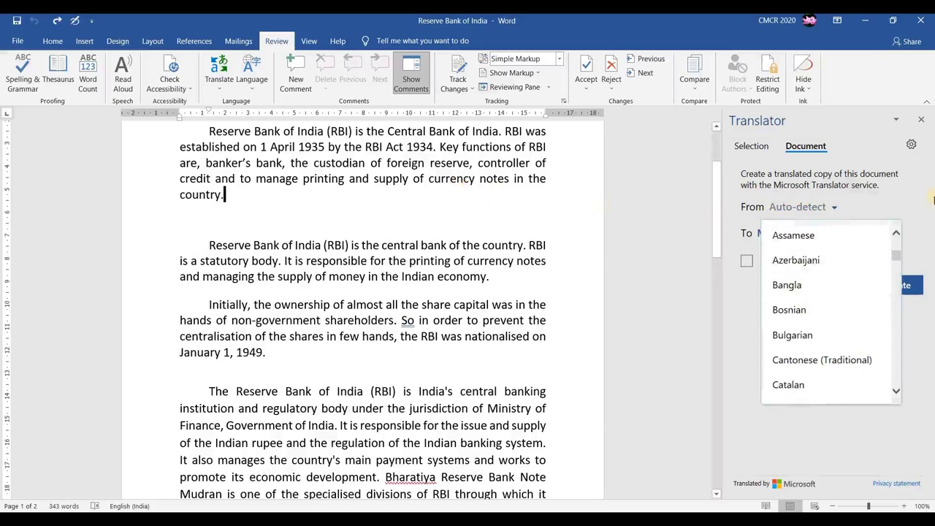
{"action": "left_click", "coordinate": [910, 196]}
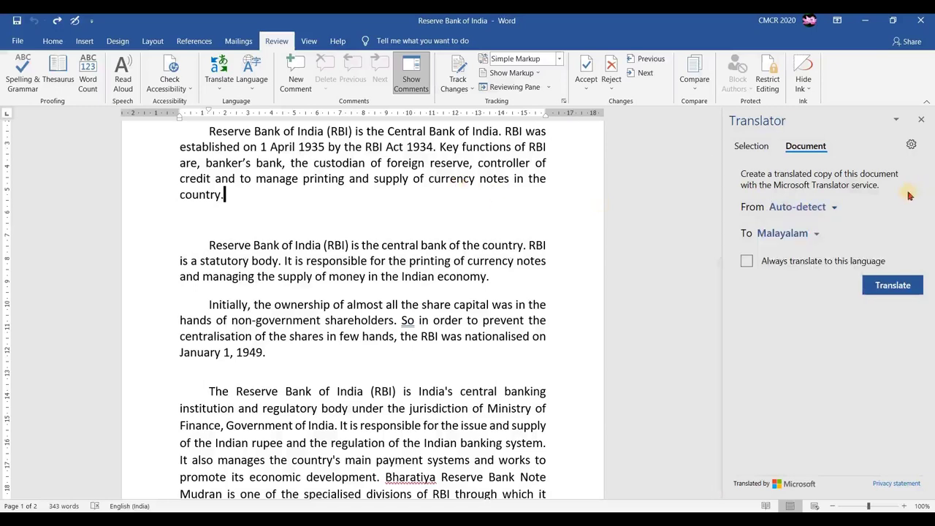
{"action": "left_click", "coordinate": [817, 234]}
{"action": "scroll", "coordinate": [818, 334], "scroll_direction": "down", "scroll_amount": 5}
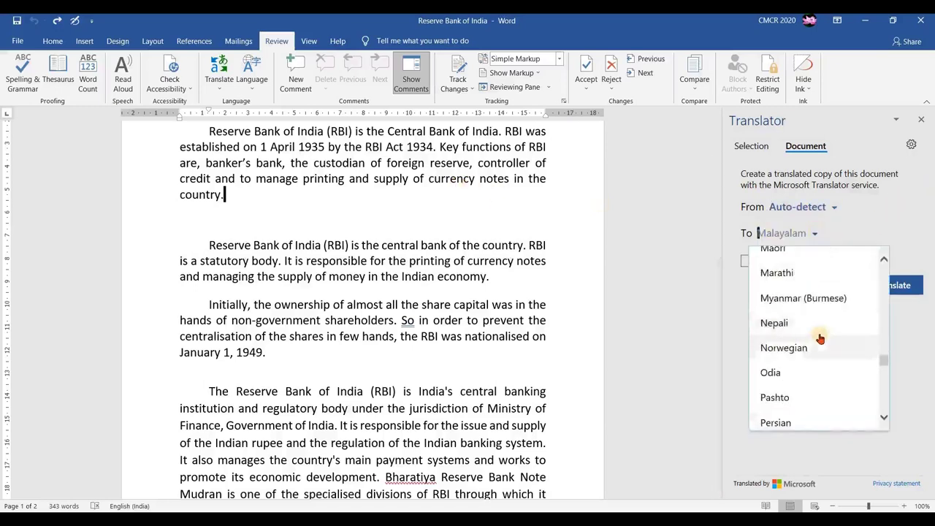
{"action": "scroll", "coordinate": [820, 336], "scroll_direction": "down", "scroll_amount": 4}
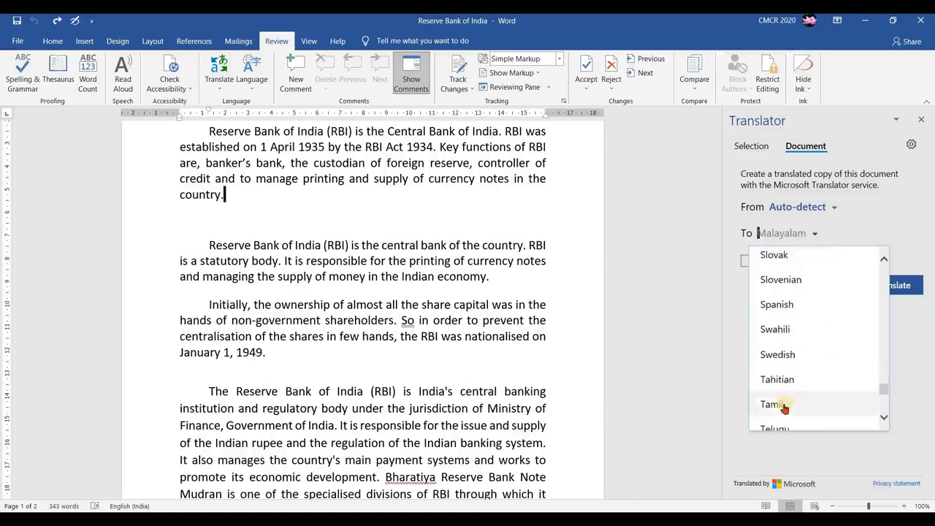
{"action": "left_click", "coordinate": [780, 404]}
{"action": "left_click", "coordinate": [890, 293]}
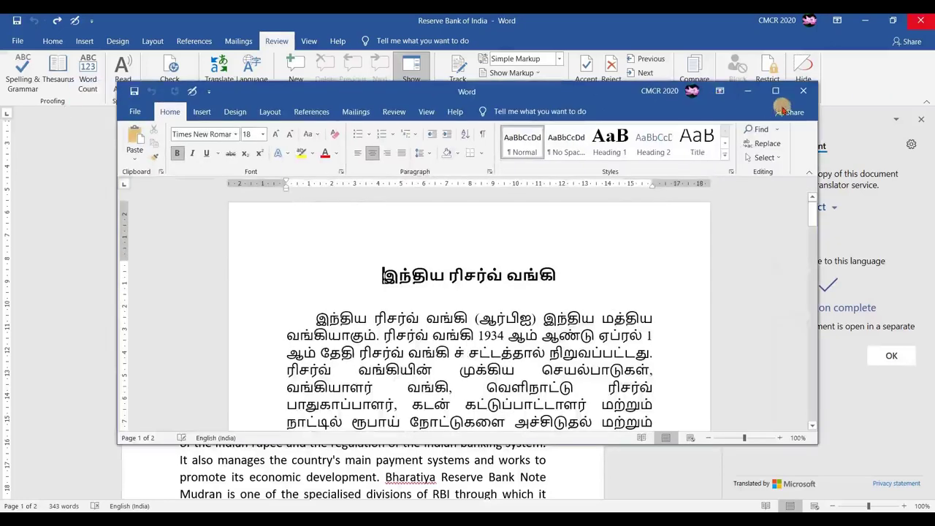
Maximize and scroll through the Tamil copy, then return to the English Reserve Bank of India window
{"action": "left_click", "coordinate": [778, 89]}
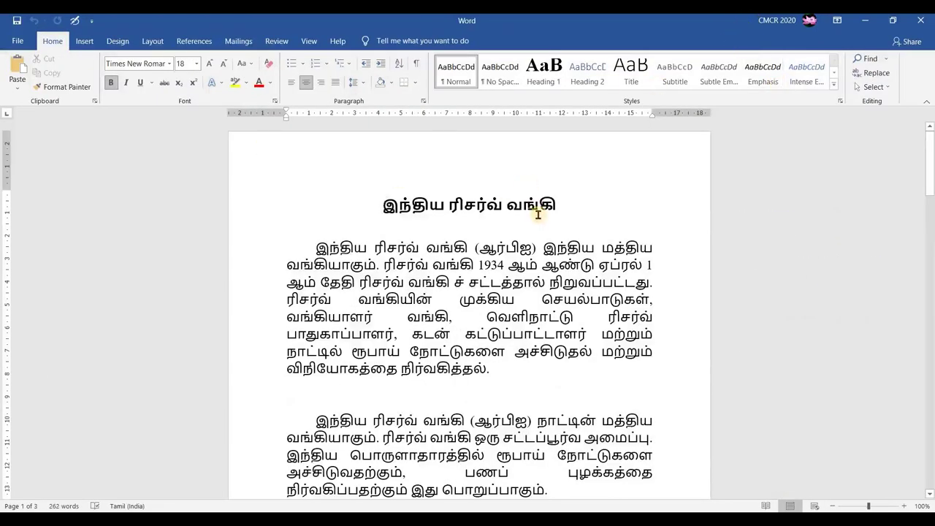
{"action": "scroll", "coordinate": [541, 216], "scroll_direction": "down", "scroll_amount": 15}
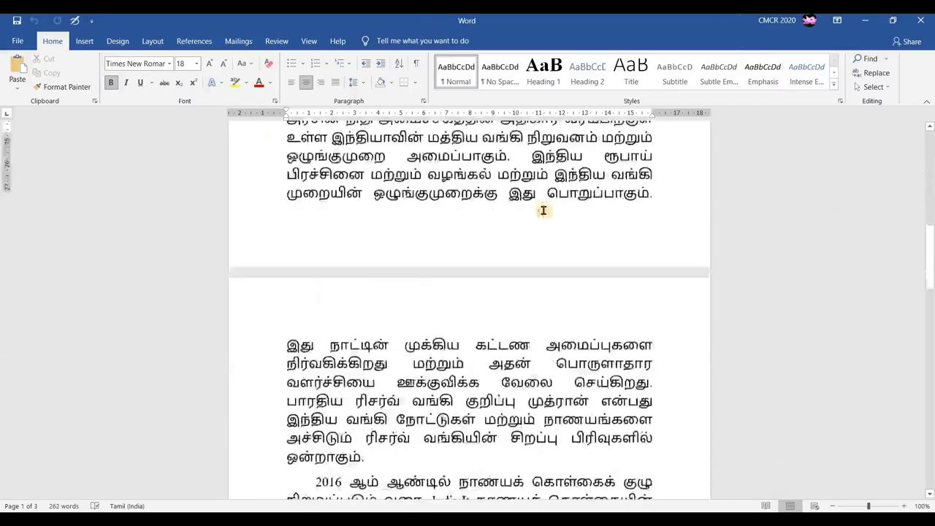
{"action": "scroll", "coordinate": [543, 207], "scroll_direction": "down", "scroll_amount": 12}
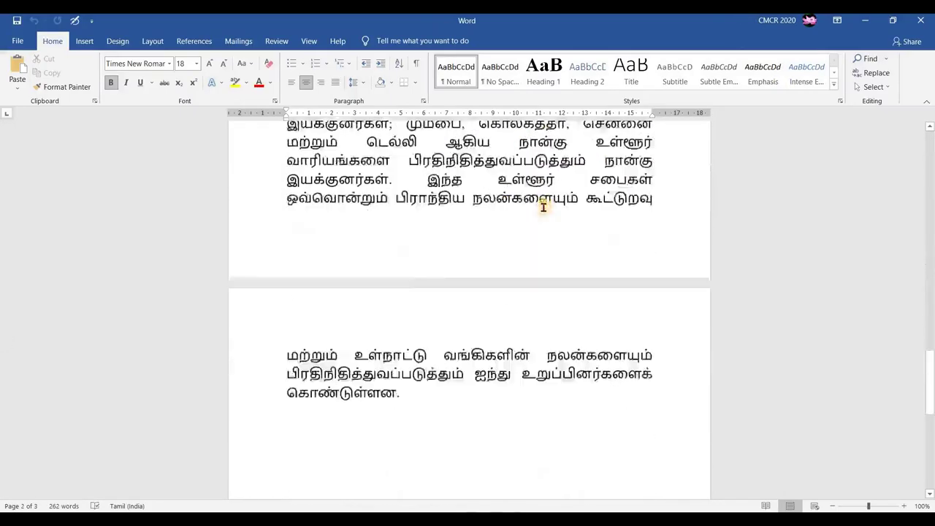
{"action": "scroll", "coordinate": [543, 208], "scroll_direction": "up", "scroll_amount": 20}
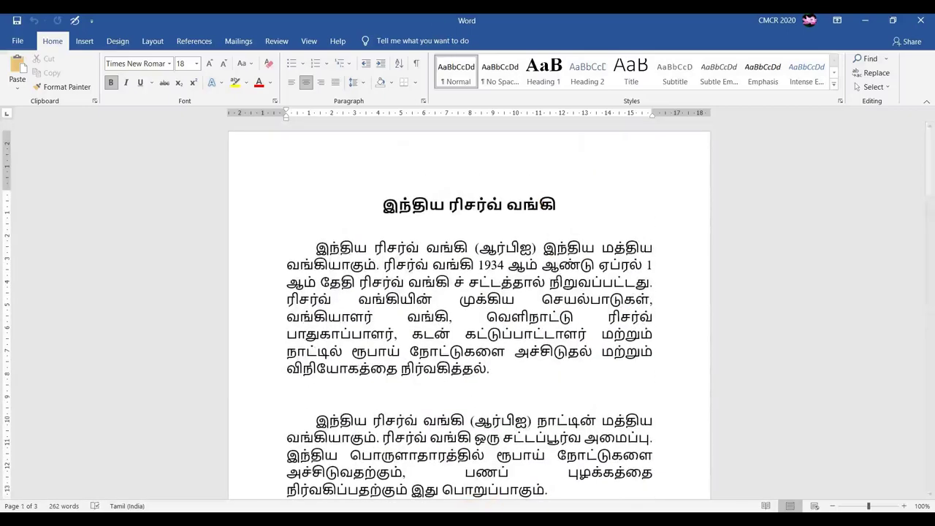
{"action": "mouse_move", "coordinate": [453, 483]}
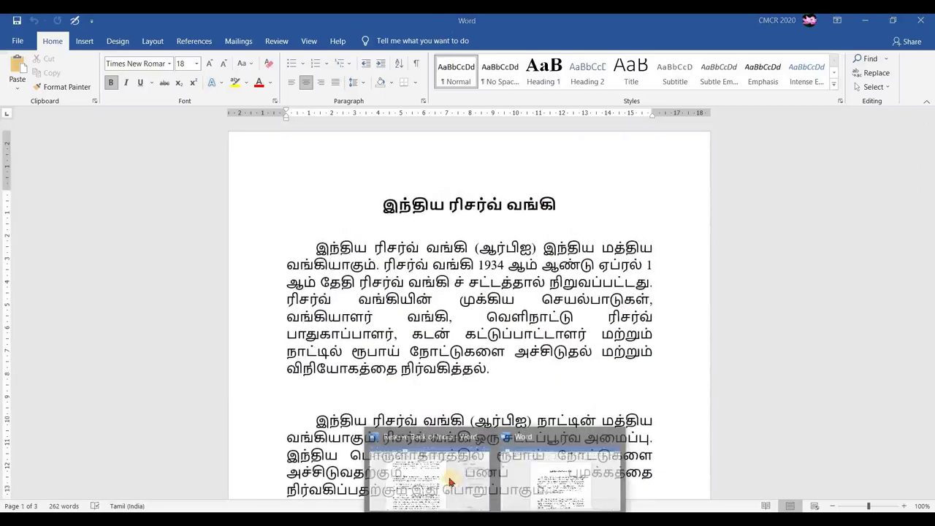
{"action": "left_click", "coordinate": [451, 483]}
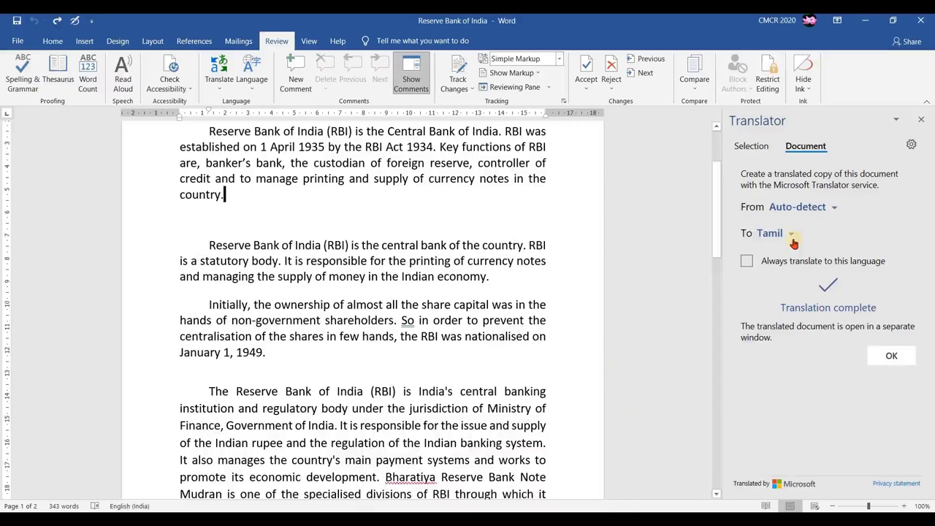
Set Telugu as the target language and request translation, then bring up the Tamil copy
{"action": "left_click", "coordinate": [792, 235]}
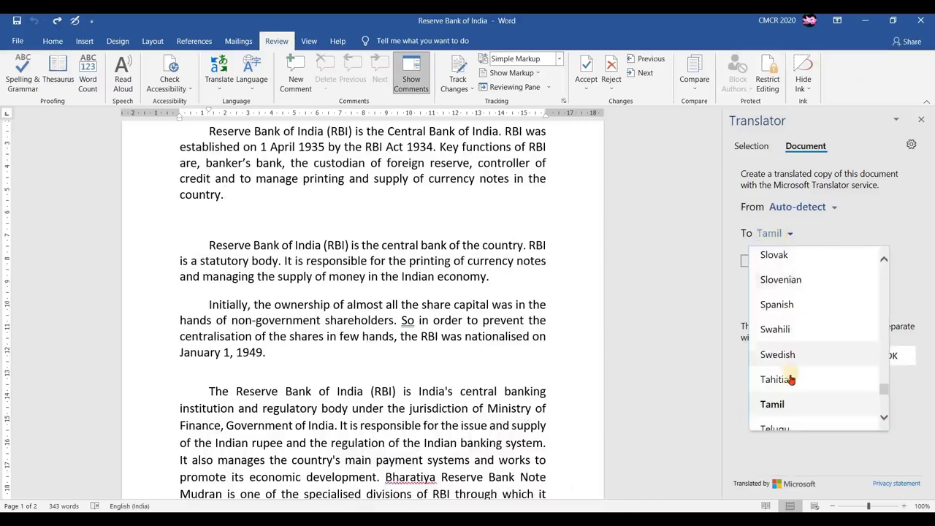
{"action": "scroll", "coordinate": [792, 381], "scroll_direction": "down", "scroll_amount": 2}
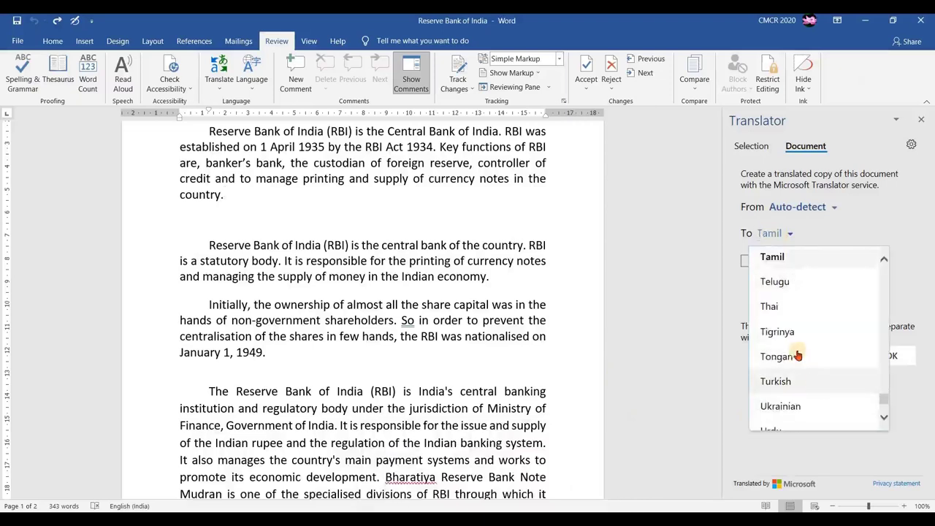
{"action": "left_click", "coordinate": [780, 281]}
{"action": "left_click", "coordinate": [902, 358]}
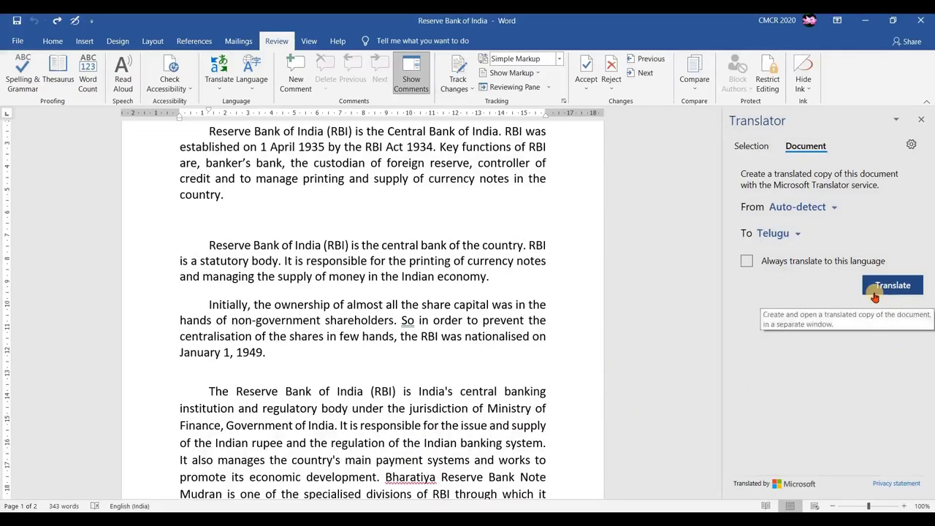
{"action": "left_click", "coordinate": [874, 296]}
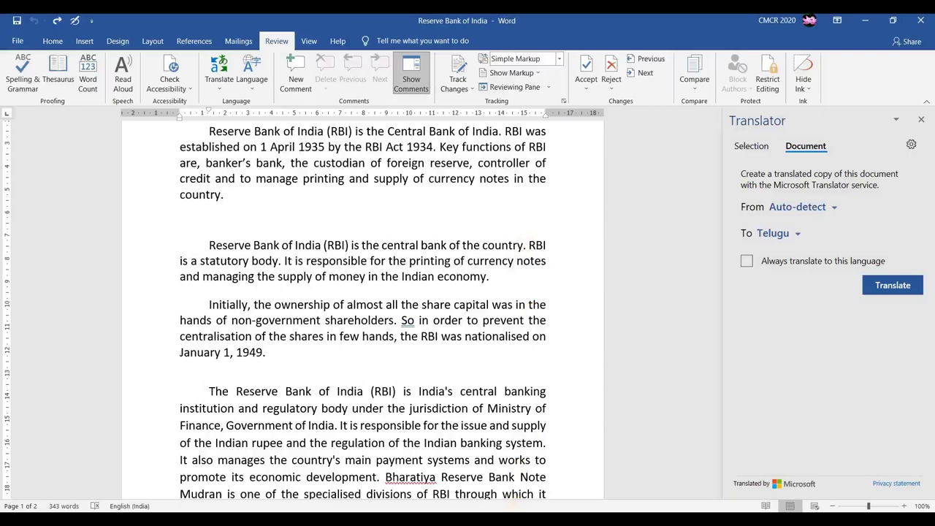
{"action": "left_click", "coordinate": [537, 475]}
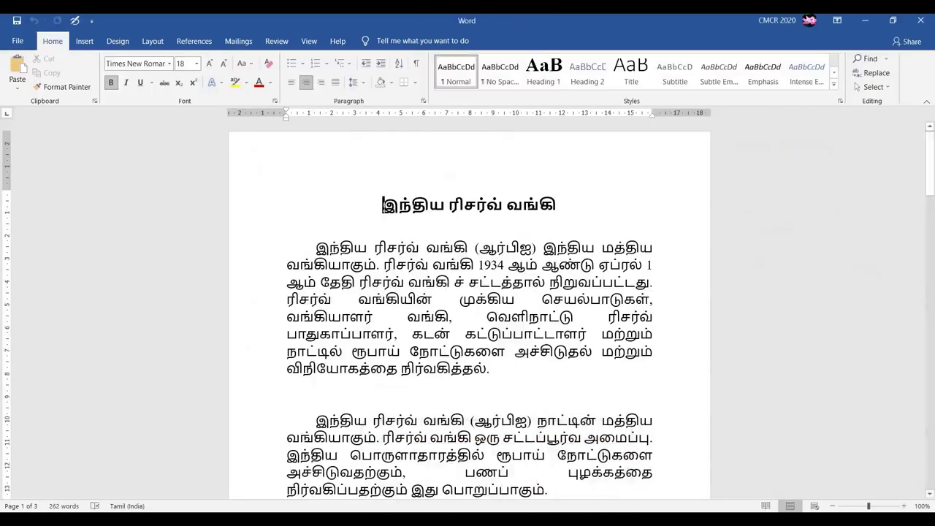
Return to the English original and translate the whole document into Telugu
{"action": "mouse_move", "coordinate": [497, 520]}
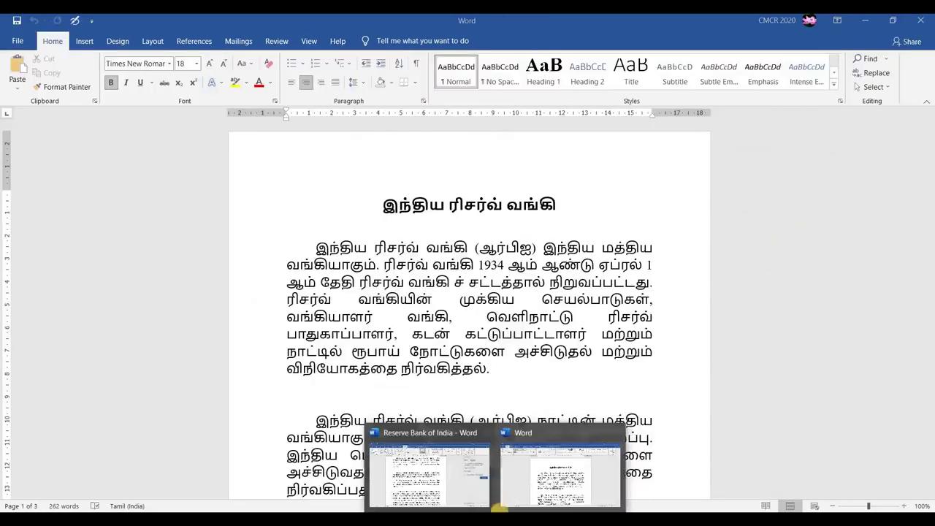
{"action": "left_click", "coordinate": [459, 479]}
{"action": "left_click", "coordinate": [874, 285]}
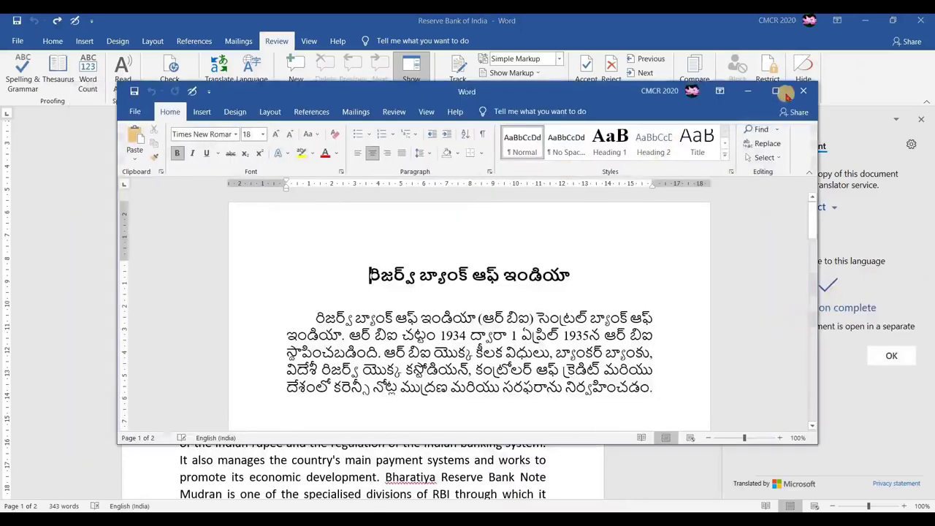
Maximize the Telugu copy and scroll through its 2 pages
{"action": "left_click", "coordinate": [779, 92]}
{"action": "scroll", "coordinate": [599, 336], "scroll_direction": "down", "scroll_amount": 5}
{"action": "scroll", "coordinate": [606, 337], "scroll_direction": "down", "scroll_amount": 15}
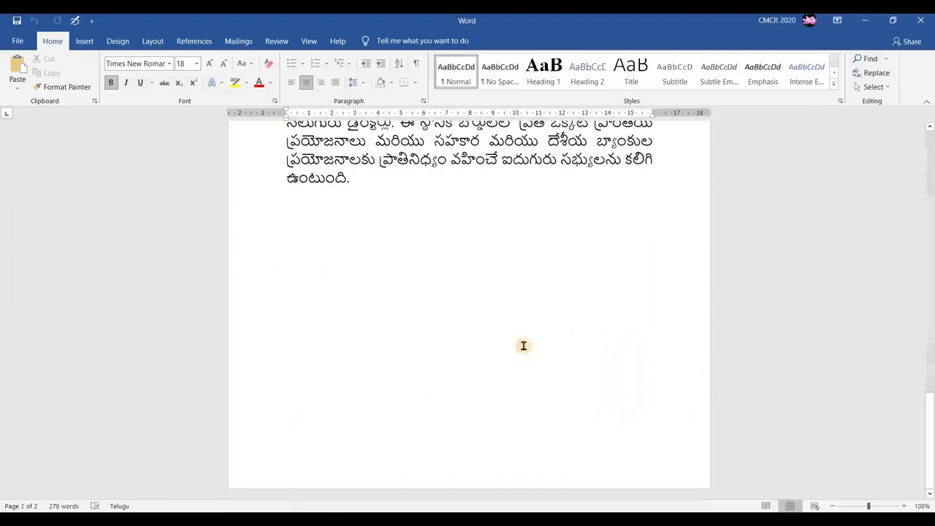
{"action": "scroll", "coordinate": [524, 345], "scroll_direction": "up", "scroll_amount": 20}
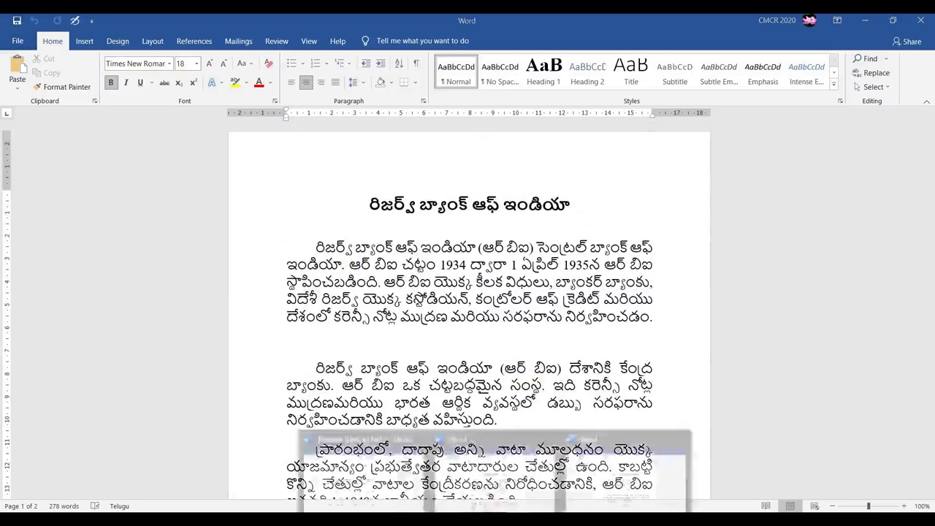
Return to the English original and browse the Translator's list of target languages
{"action": "left_click", "coordinate": [366, 468]}
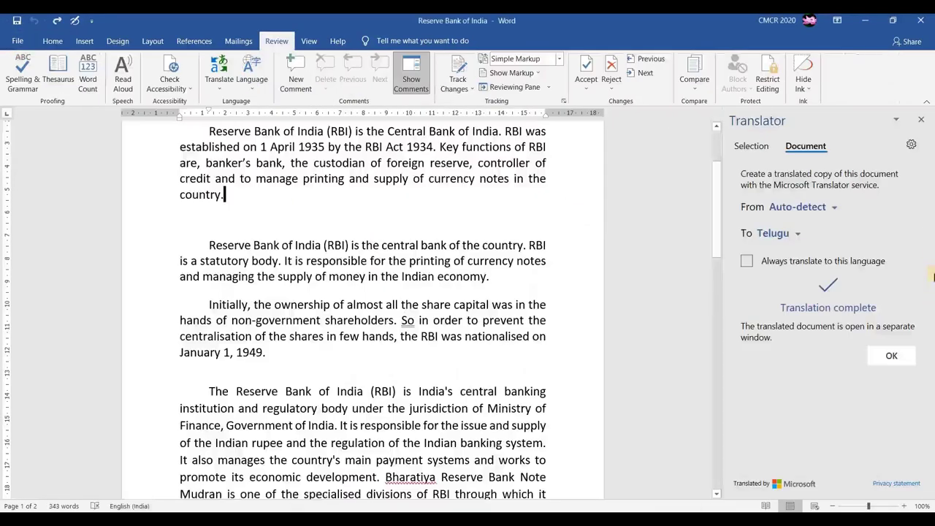
{"action": "left_click", "coordinate": [795, 236]}
{"action": "scroll", "coordinate": [883, 395], "scroll_direction": "down", "scroll_amount": 2}
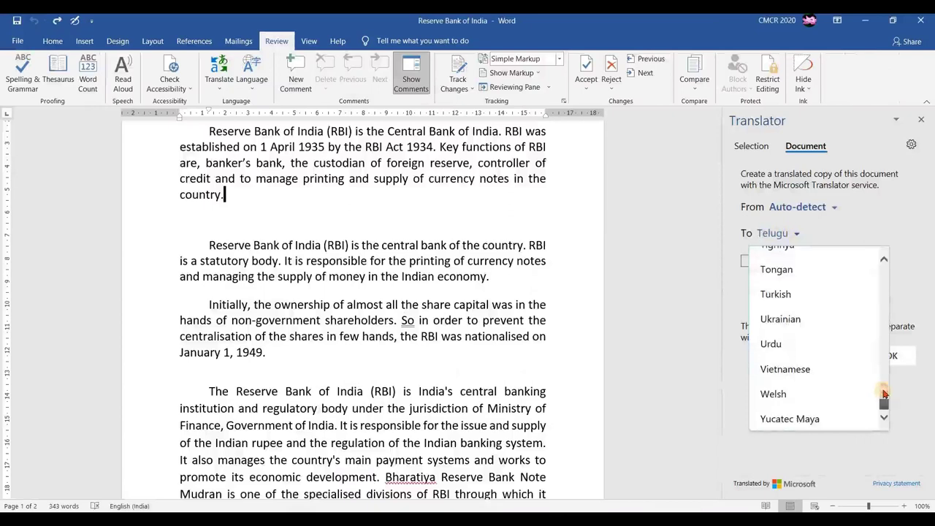
{"action": "scroll", "coordinate": [868, 314], "scroll_direction": "up", "scroll_amount": 15}
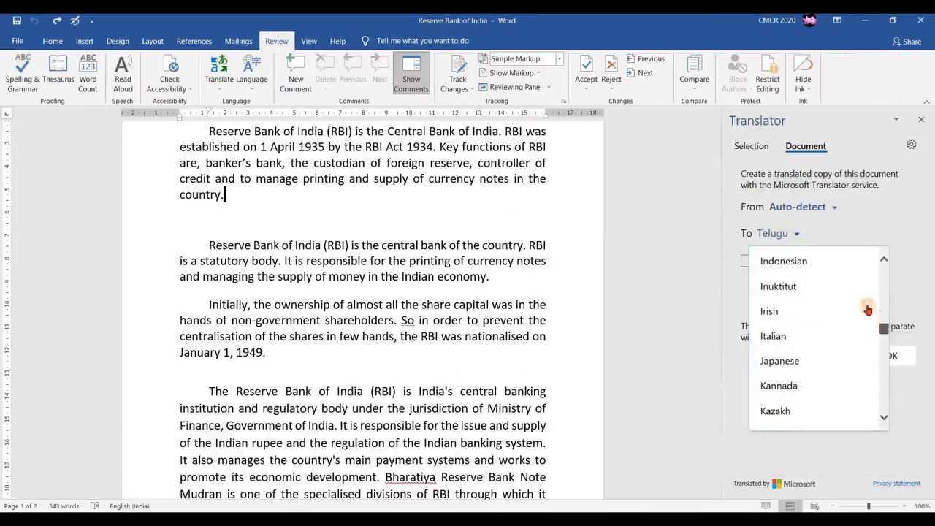